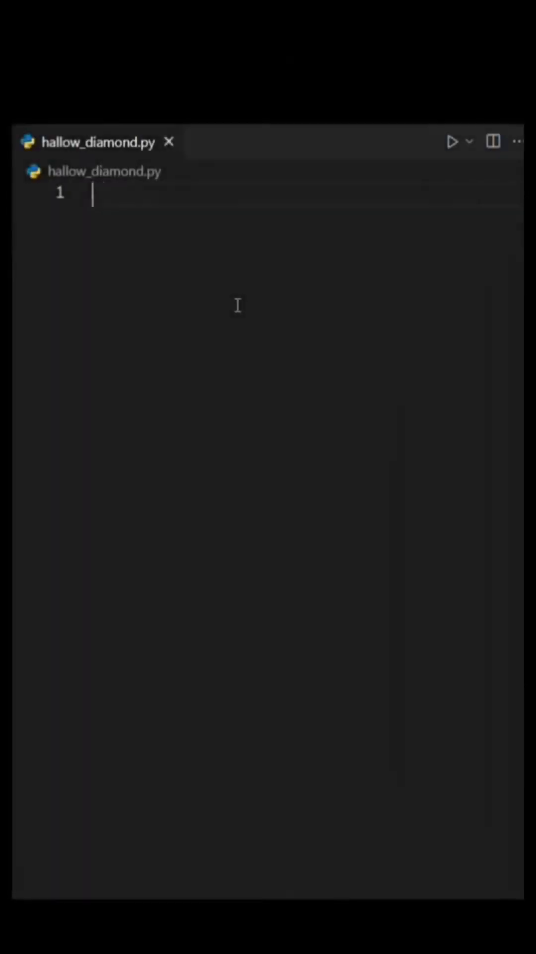
pyautogui.write('rows')
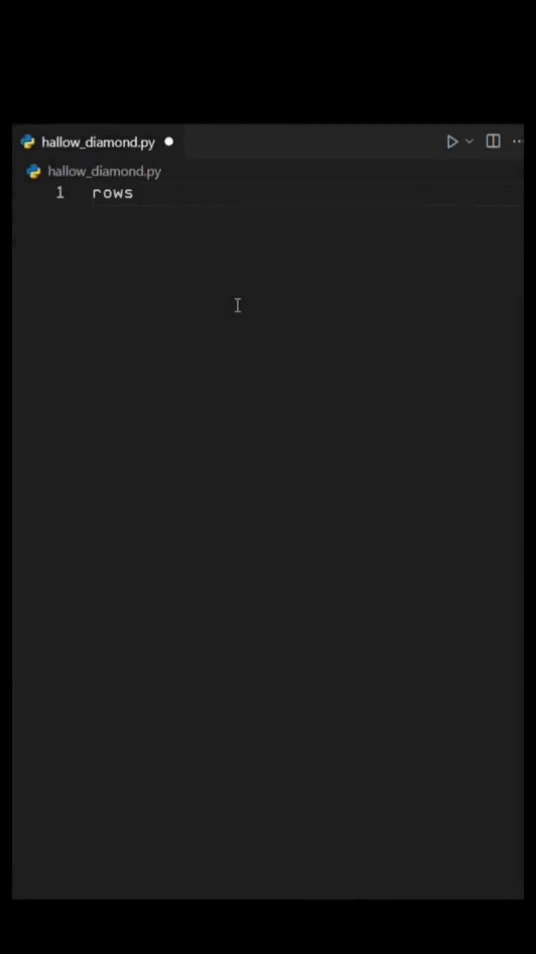
pyautogui.write(' = 5')
# Write rows = 5, an upper-part comment, the range(1, rows + 1) loop header and the leading-space print.
pyautogui.press('Return')
pyautogui.press('Return')
pyautogui.write('# Upper part of the diamond')
pyautogui.press('Return')
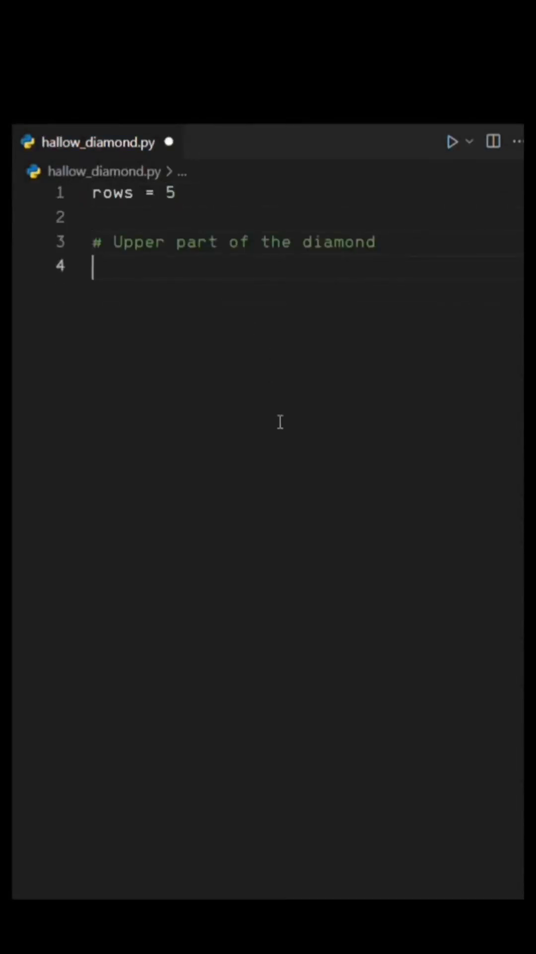
pyautogui.write('for i in range(')
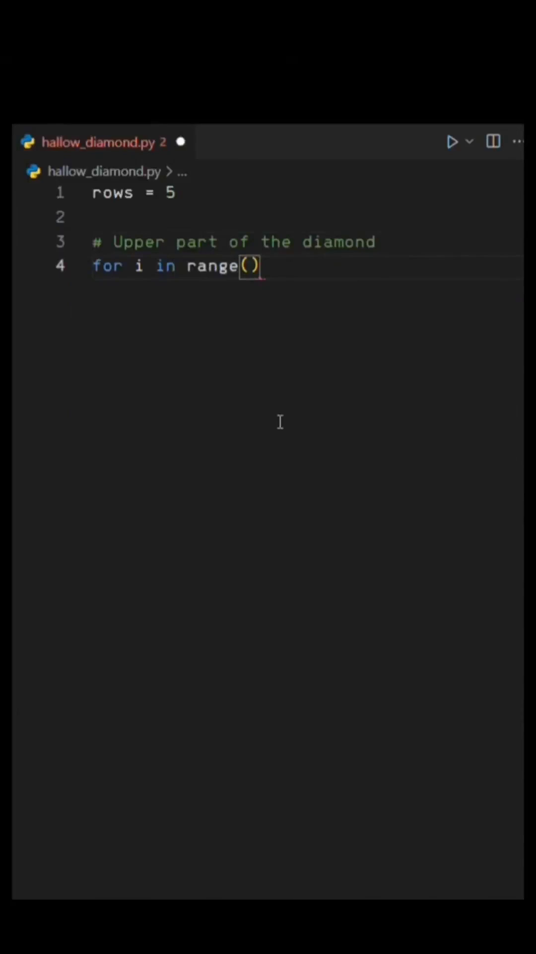
pyautogui.write('1, rows + 1)')
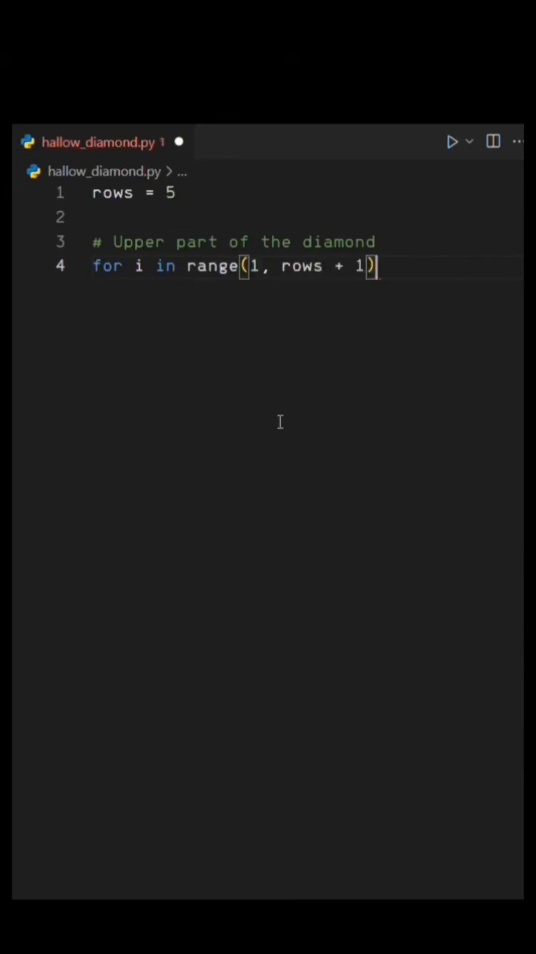
pyautogui.write(':')
pyautogui.press('Return')
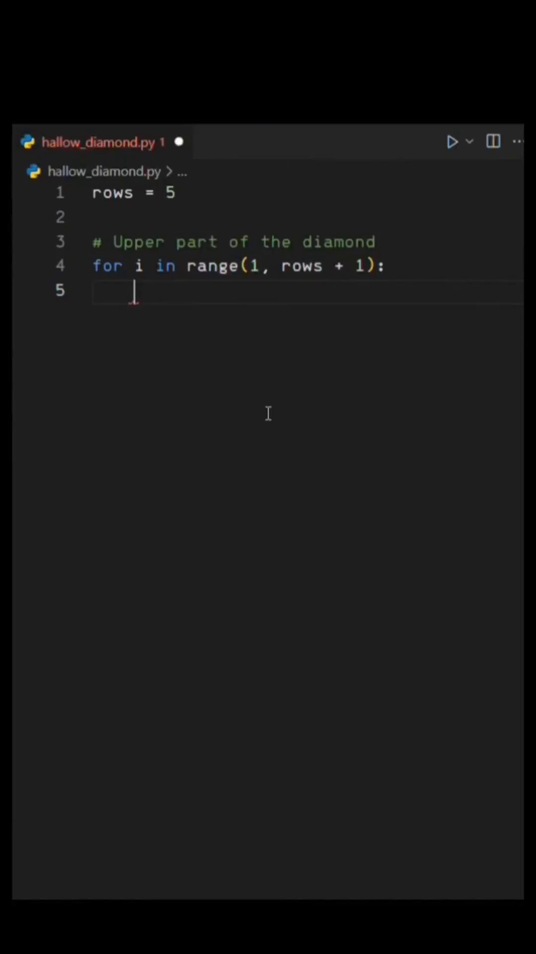
pyautogui.write('print(" " * (')
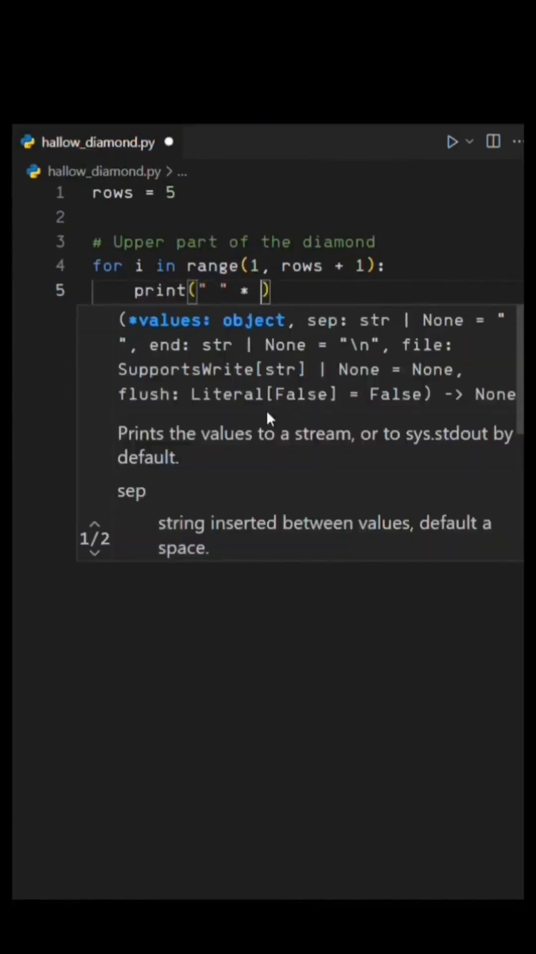
pyautogui.write('rows - i), end="')
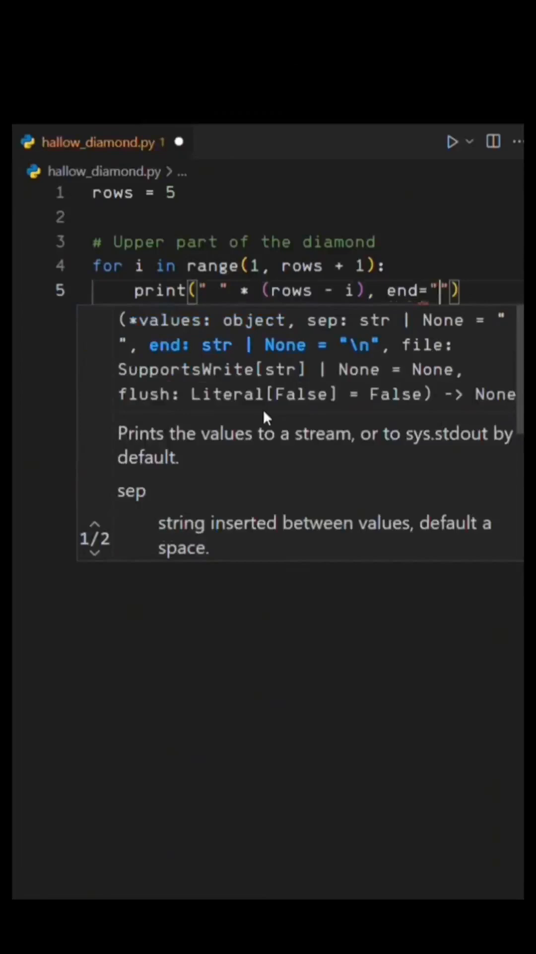
pyautogui.write('")')
pyautogui.press('Return')
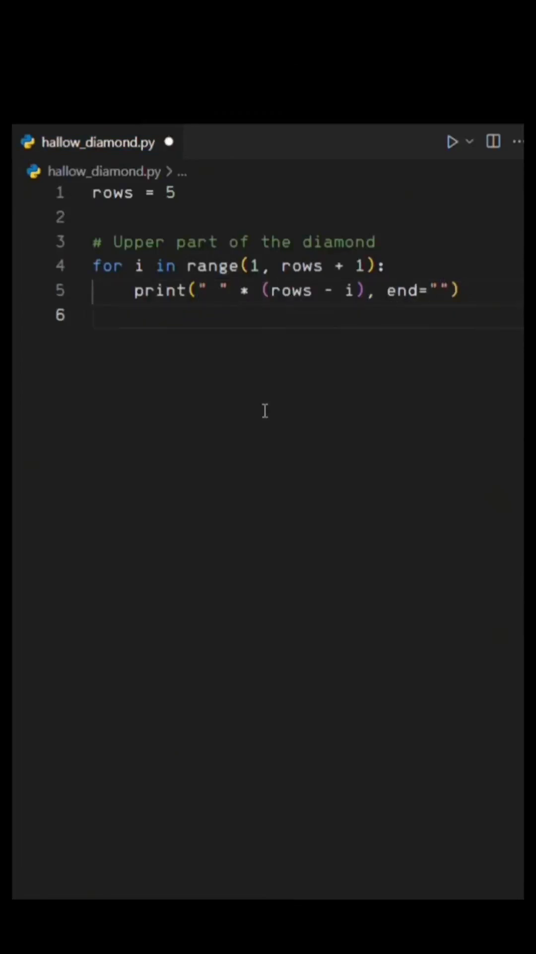
pyautogui.write('f')
pyautogui.write('or j in range(1, 2 * i):')
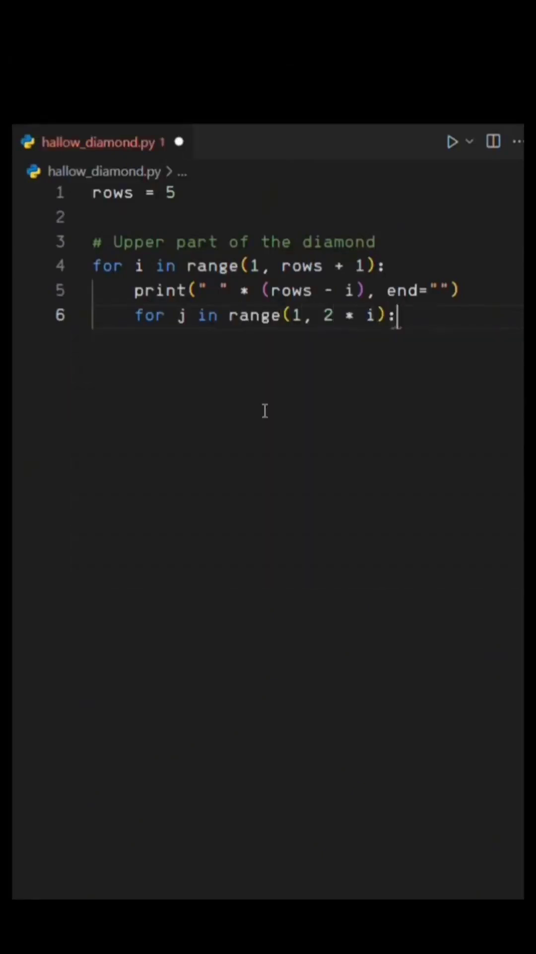
# Add the inner j loop whose if/else prints '*' at row edges and ' ' inside.
pyautogui.press('Return')
pyautogui.write('if j')
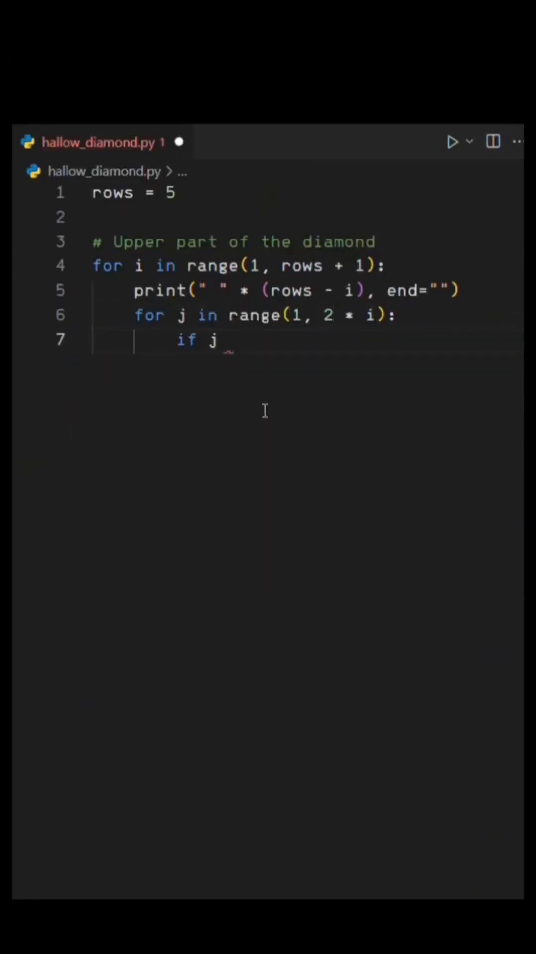
pyautogui.write(' == 1 or j == 2 ')
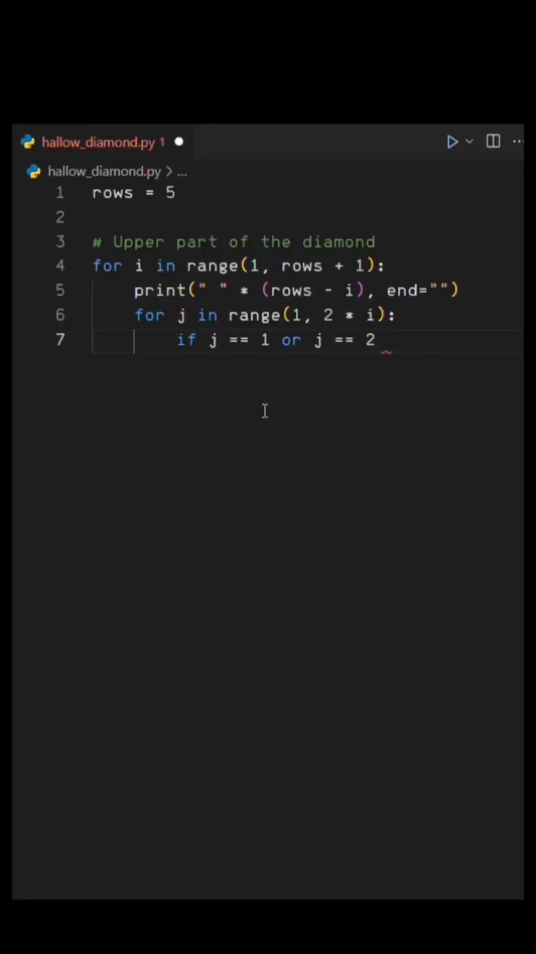
pyautogui.write('* i - 1:')
pyautogui.press('Return')
pyautogui.write('prin')
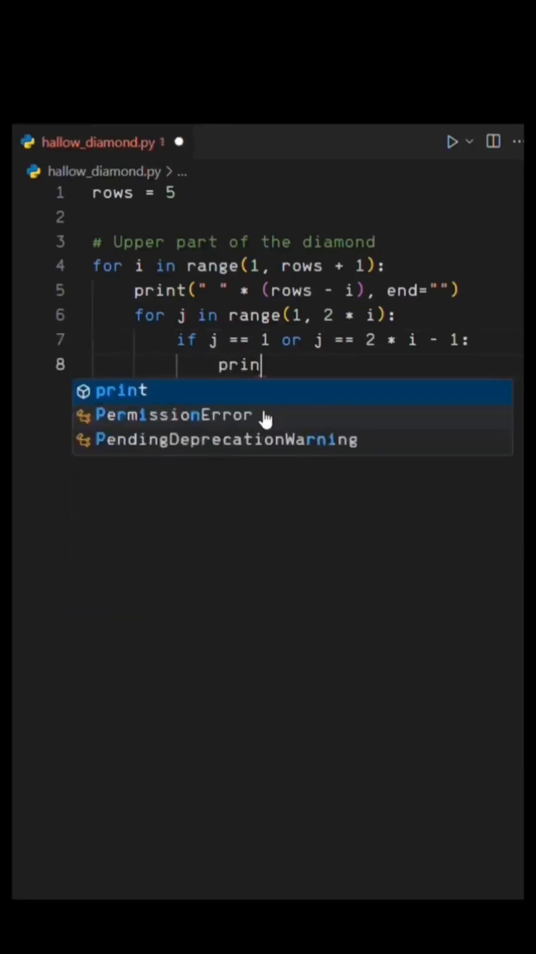
pyautogui.write('t("*", e')
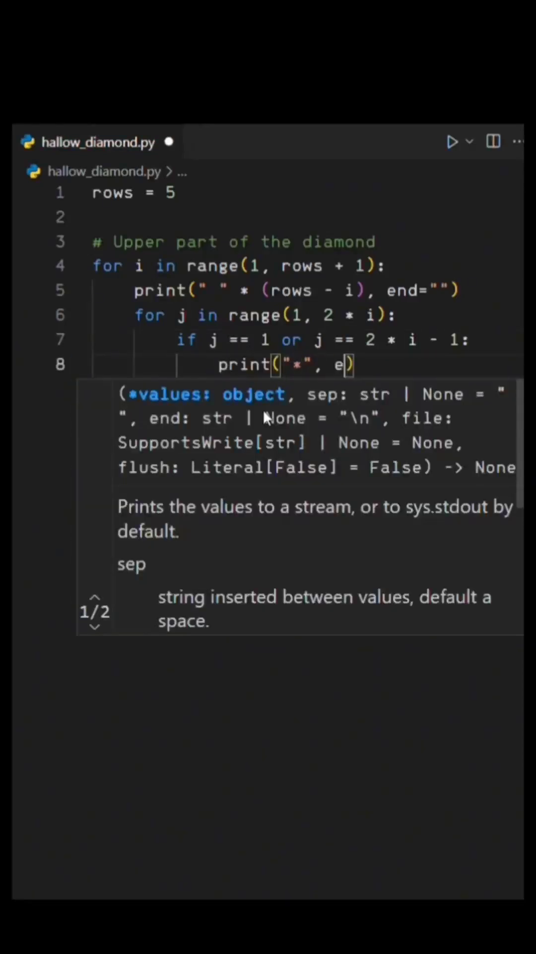
pyautogui.write('nd="")')
pyautogui.press('Return')
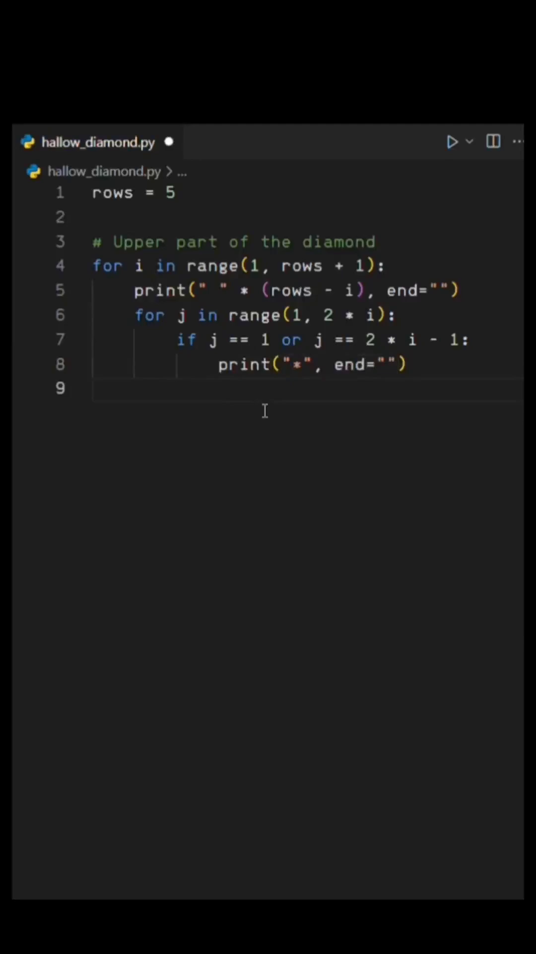
pyautogui.press('BackSpace')
pyautogui.write('else:')
pyautogui.press('Return')
pyautogui.write('print(" ')
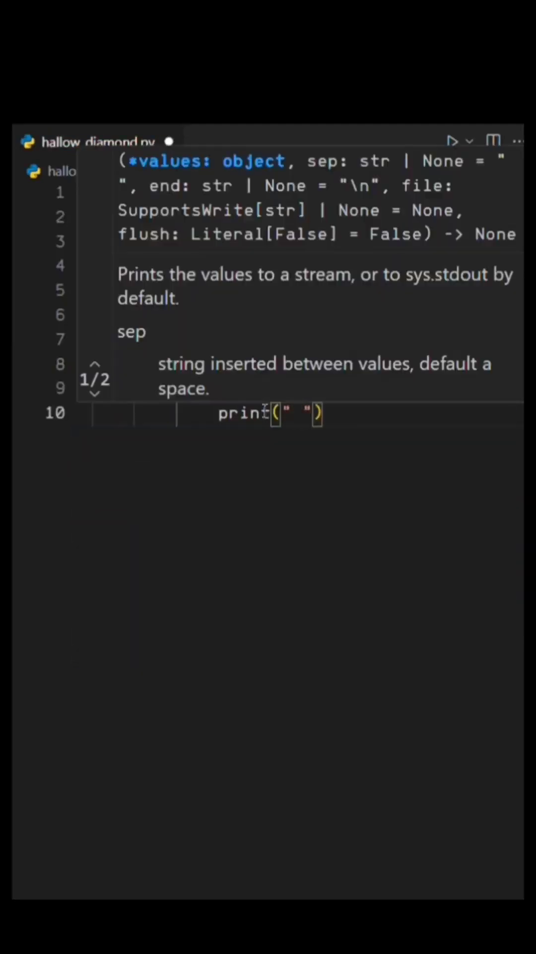
pyautogui.write('", end="")')
pyautogui.press('Return')
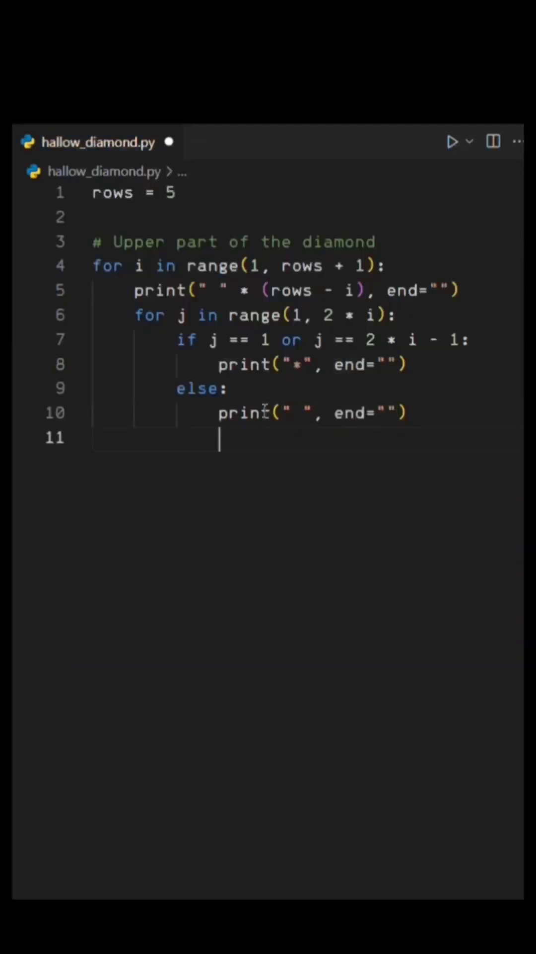
pyautogui.press('BackSpace')
pyautogui.press('BackSpace')
pyautogui.write('print()')
# Save, run python .\hallow_diamond.py in the terminal, then clear it with cls.
pyautogui.hotkey('ctrl', 's')
pyautogui.hotkey('ctrl', '`')
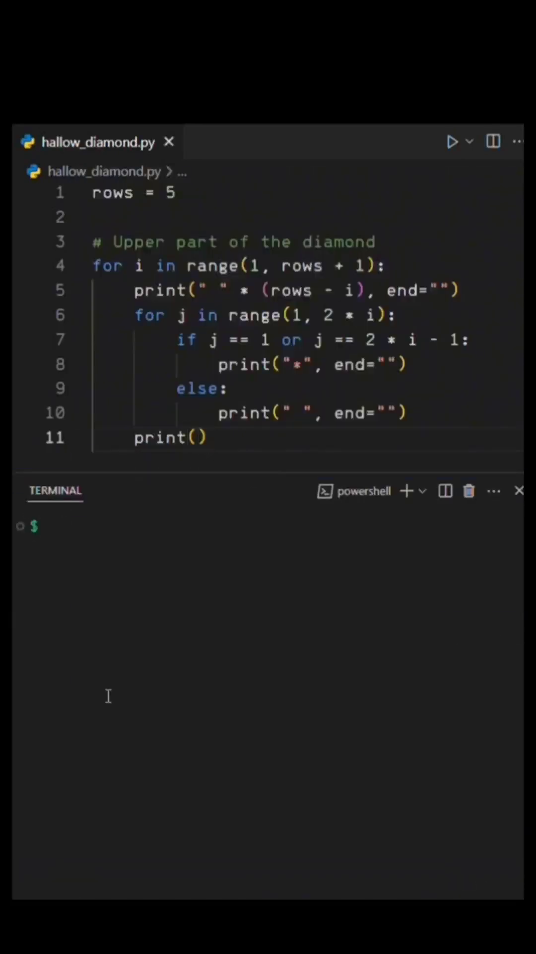
pyautogui.write('python .\\hallow_diamond.py')
pyautogui.press('Return')
pyautogui.write('cls')
pyautogui.press('Return')
pyautogui.moveTo(166, 473); pyautogui.dragTo(165, 743)
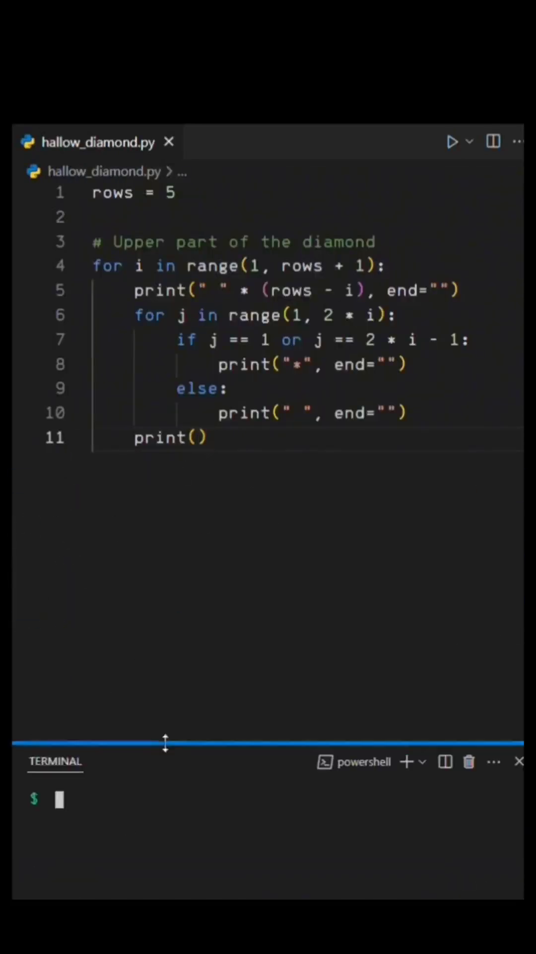
pyautogui.click(169, 507)
pyautogui.press('Return')
pyautogui.press('Return')
pyautogui.write('# Lower part of')
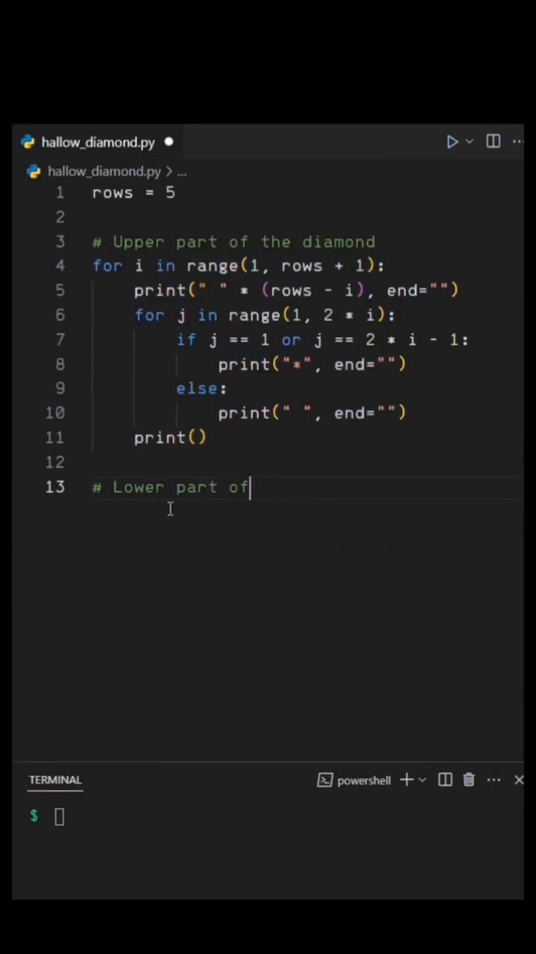
pyautogui.write(' the diamond')
# Paste a copy of the upper loop and change its range to (rows - 1, 0, -1).
pyautogui.press('Return')
pyautogui.write('for i in range(1, rows + 1):     print(" " * (rows - i), end="")     for j in range(1, 2 * i):         if j == 1 or j == 2 * i - 1:             print("*", end="")         else:             print(" ", end="")     print()')
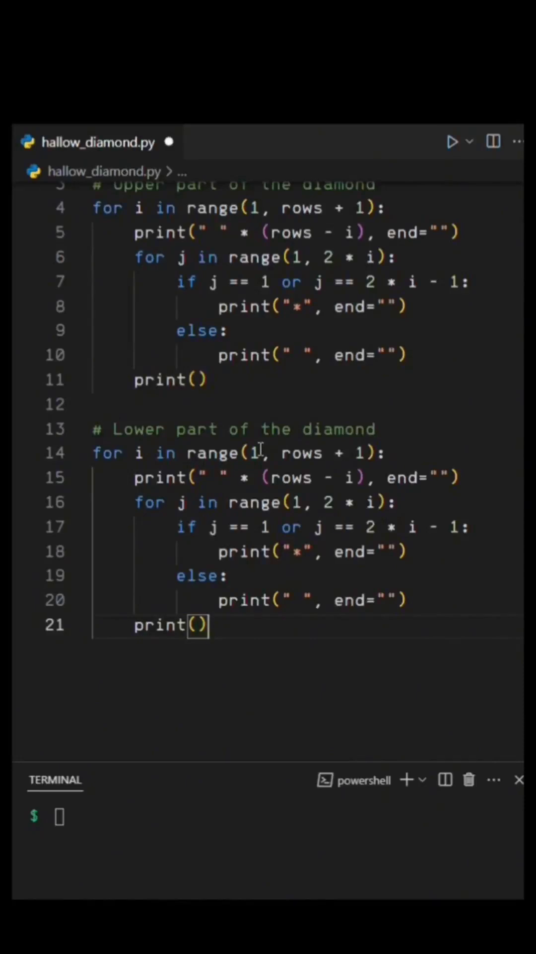
pyautogui.moveTo(250, 452); pyautogui.dragTo(377, 452)
pyautogui.write('r')
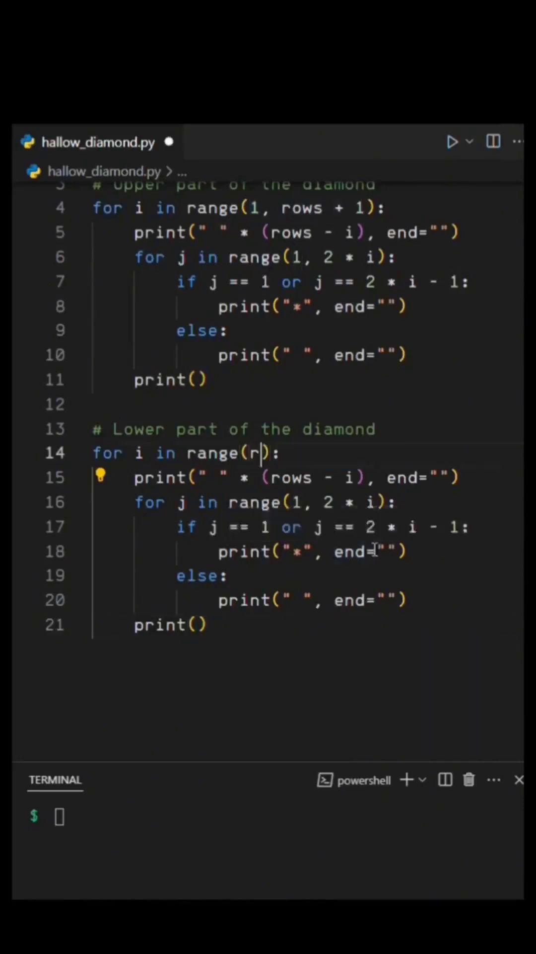
pyautogui.write('ows - 1, 0, -1')
pyautogui.click(207, 735)
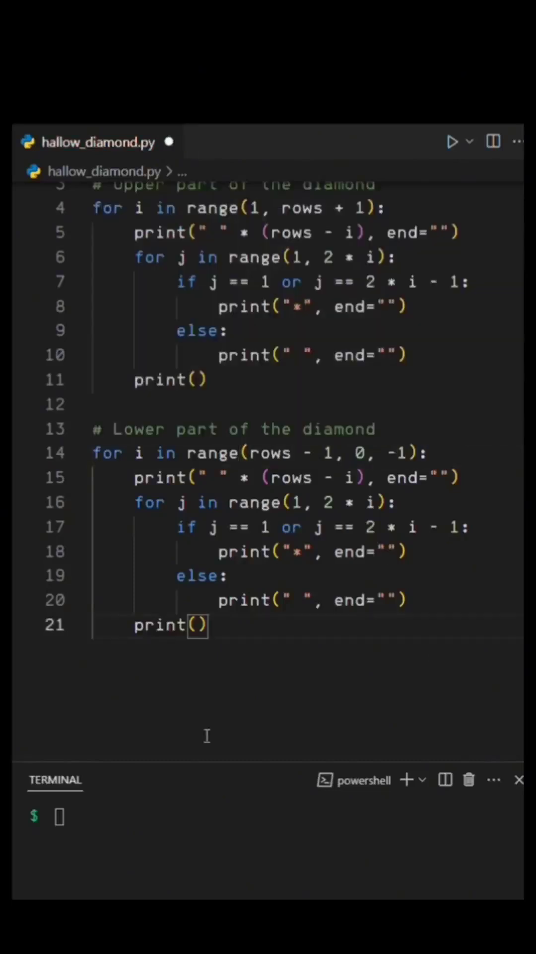
pyautogui.scroll(2, 209, 738)
# Save and run python .\hallow_diamond.py to print the full hollow diamond.
pyautogui.hotkey('ctrl', 's')
pyautogui.moveTo(207, 763); pyautogui.dragTo(208, 451)
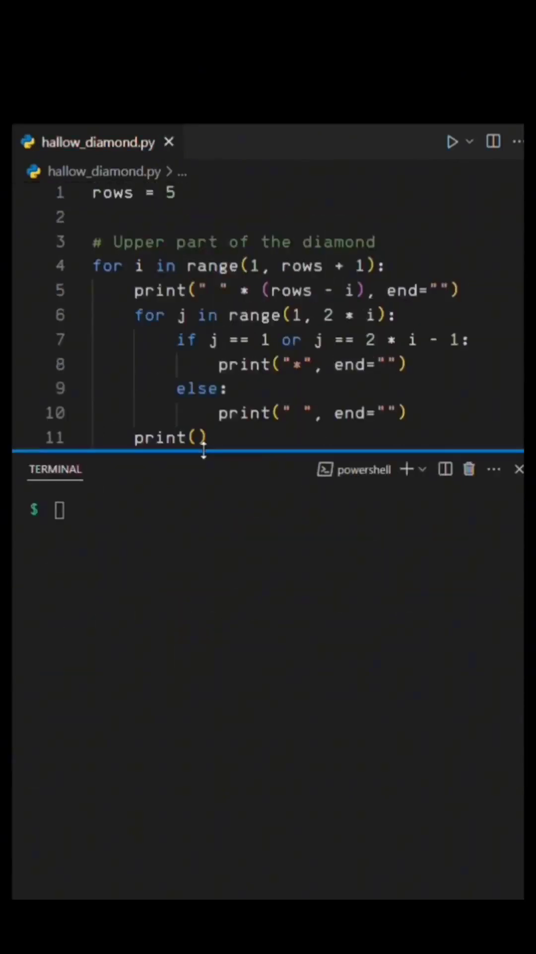
pyautogui.click(211, 621)
pyautogui.write('python .\\hallow_diamond.py')
pyautogui.press('Return')
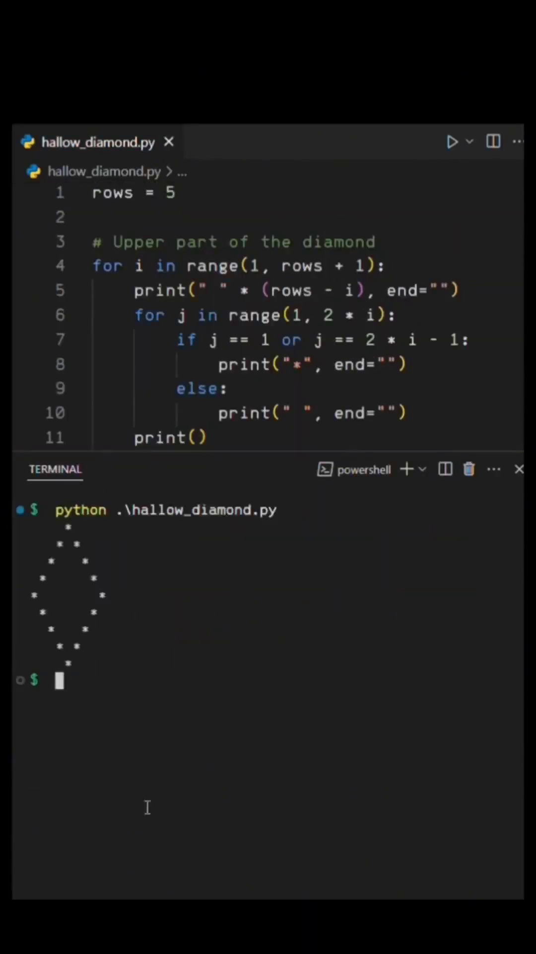